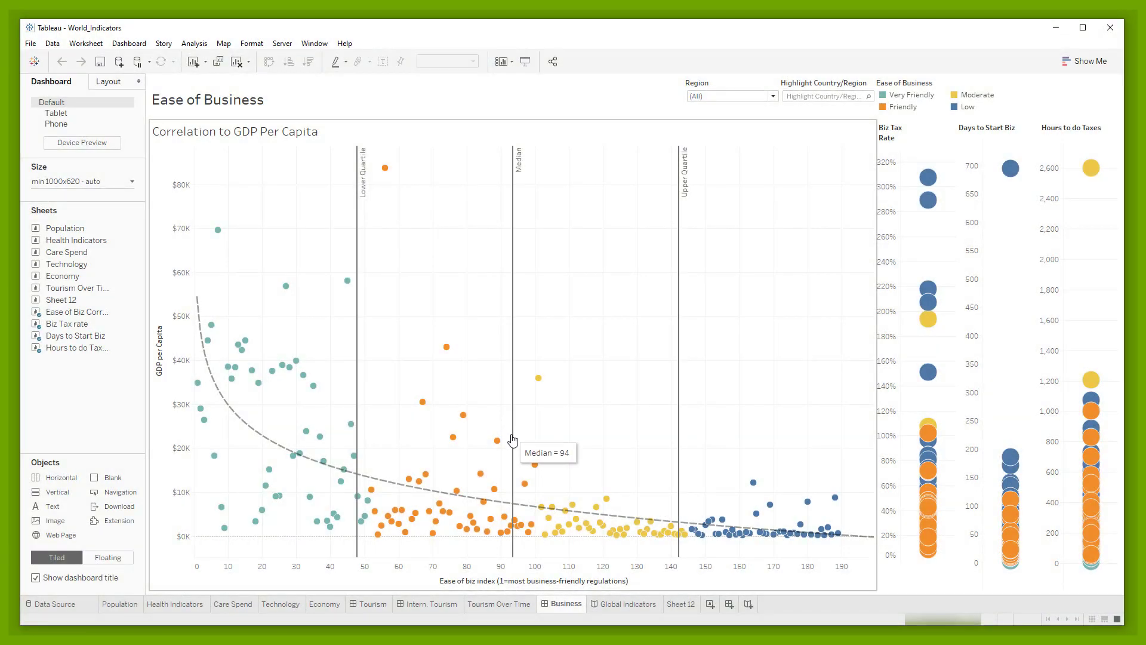
Step: Open the Global Indicators story in Tableau Desktop, then switch over to the web browser
click(623, 604)
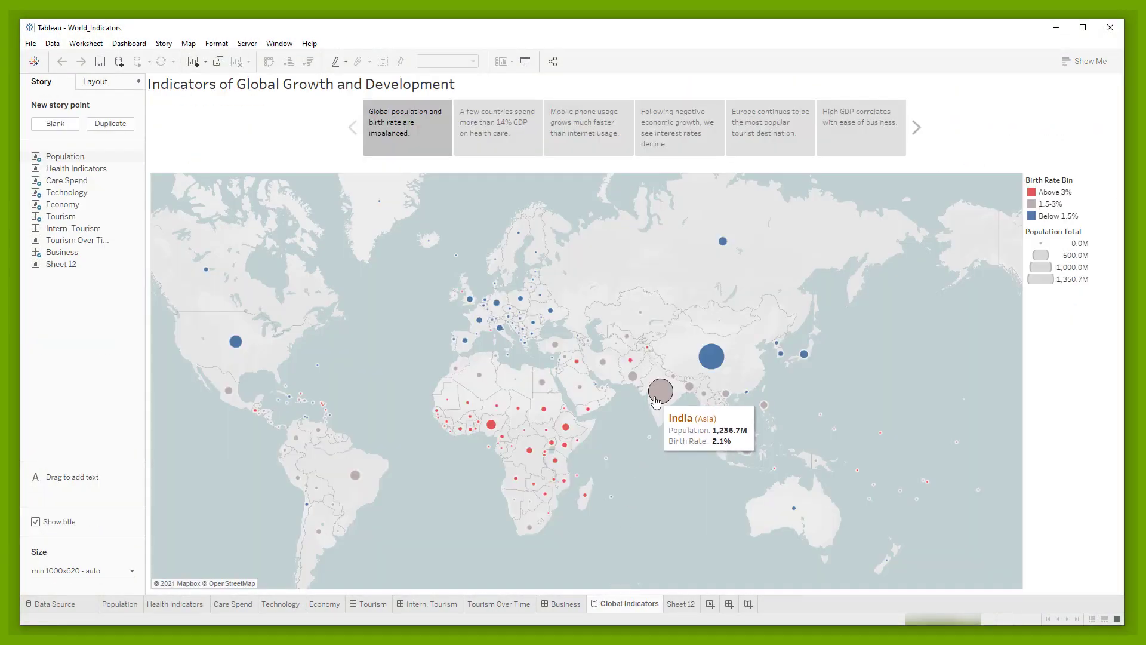
key(alt+Tab)
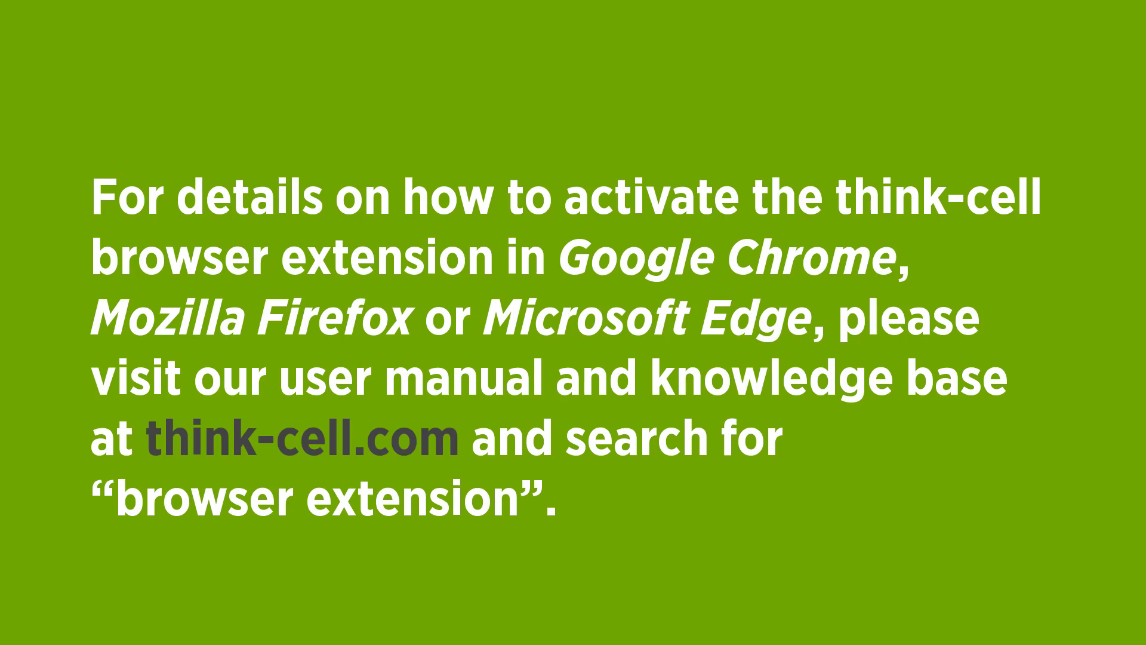
Step: Load think-cell.com and search the site for 'browser extension'
text(think-cell.com)
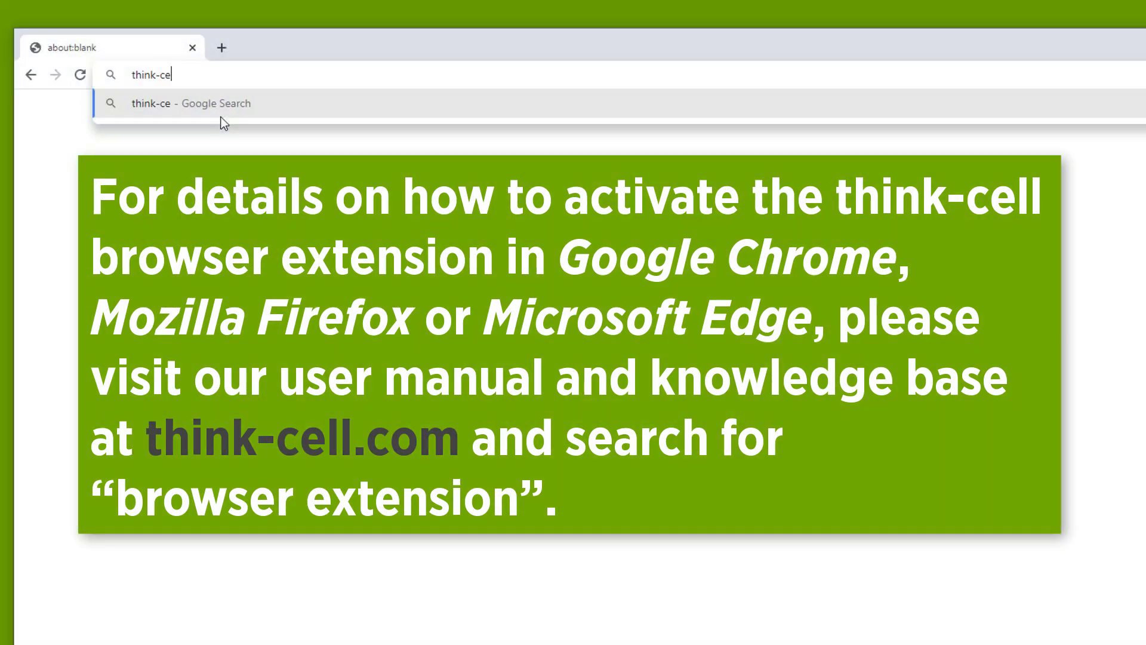
key(Return)
click(931, 130)
text(browser extension)
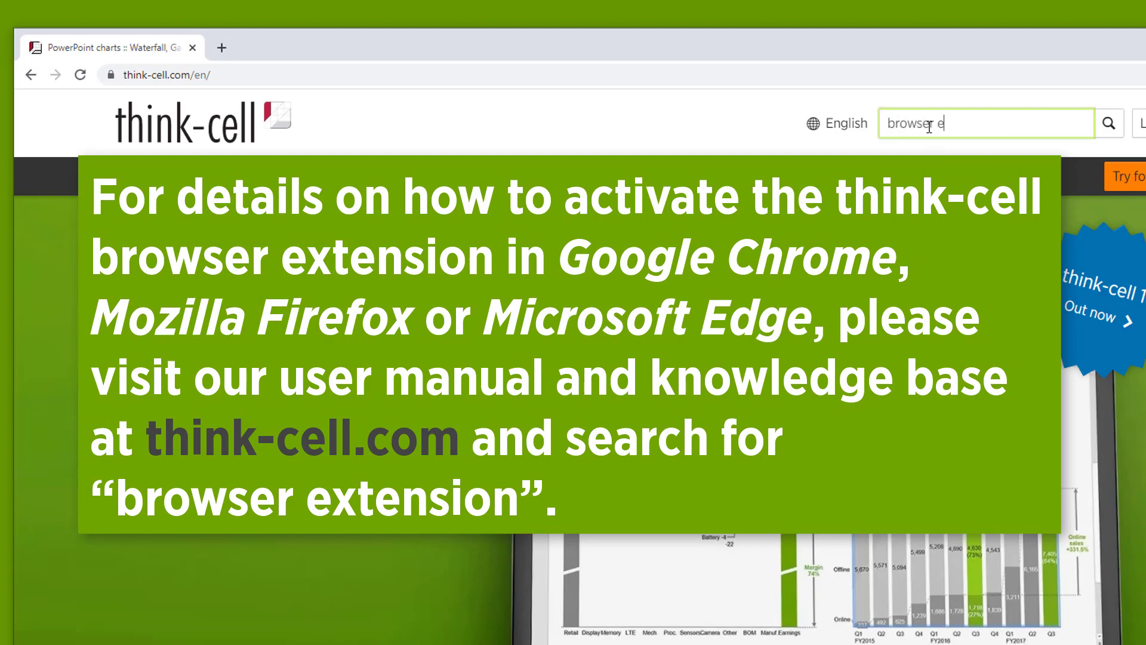
click(1120, 134)
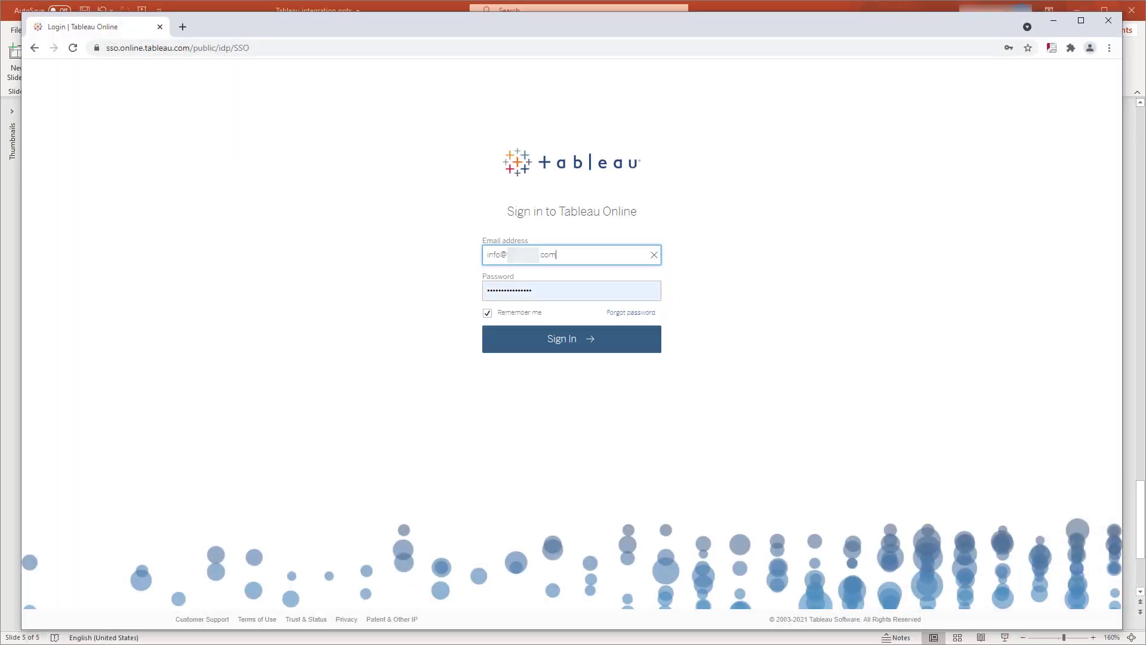
Step: Sign in to Tableau Online and open Customer Survey Results from Recents
click(623, 350)
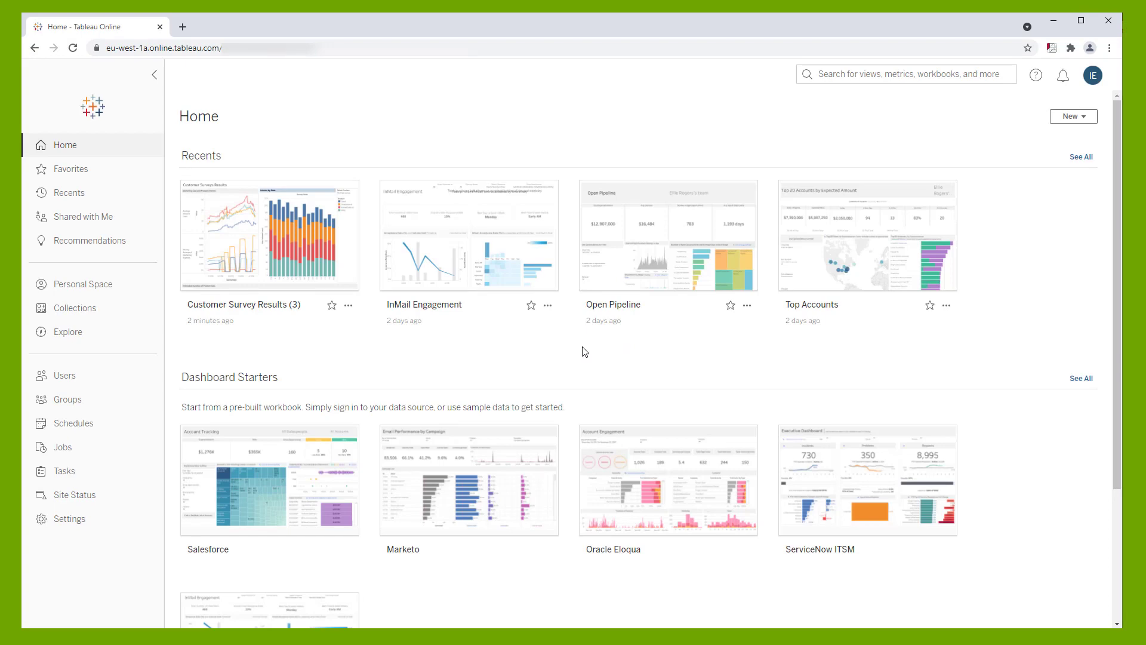
click(310, 280)
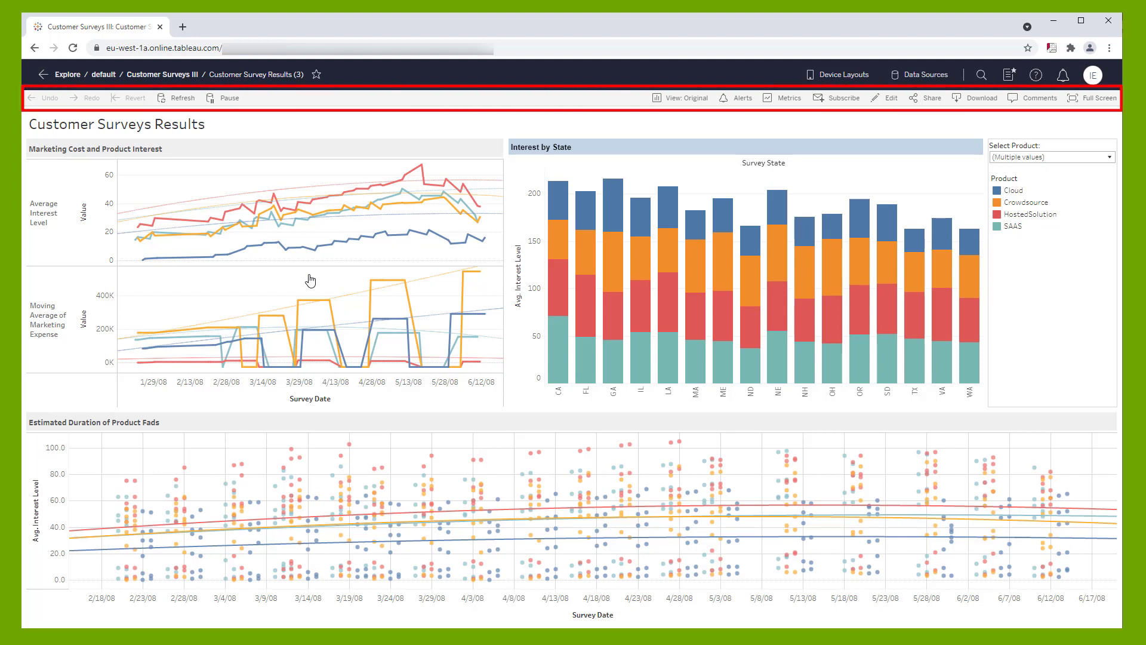
Step: Use think-cell's chart picking mode to import the Marketing Cost and Product Interest chart
click(1053, 51)
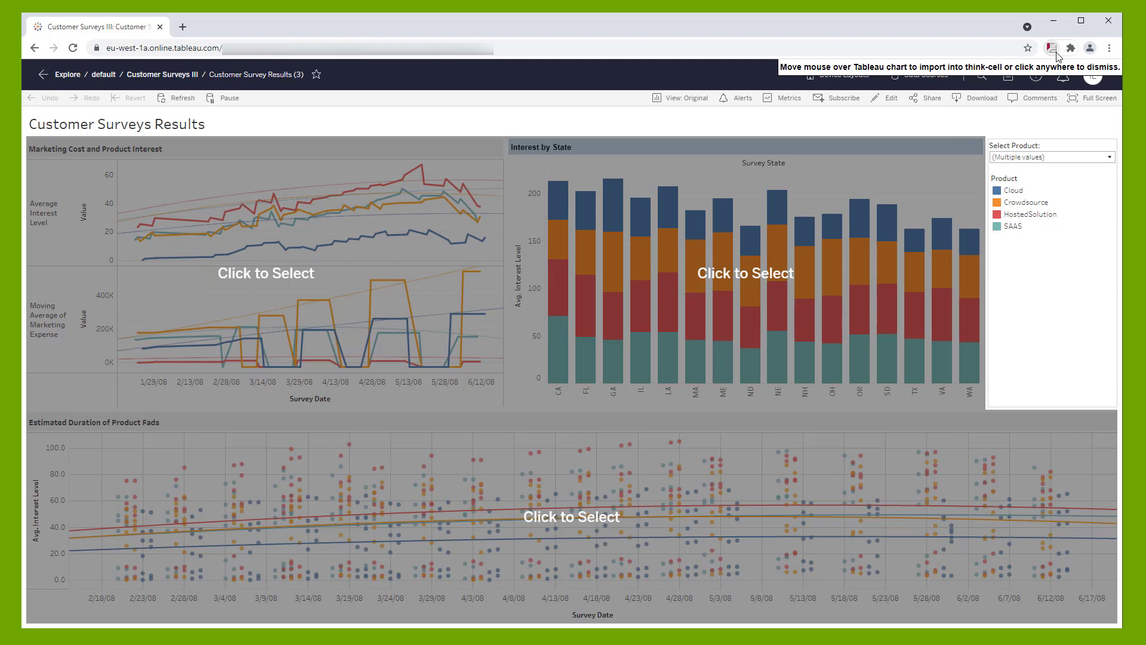
click(1035, 125)
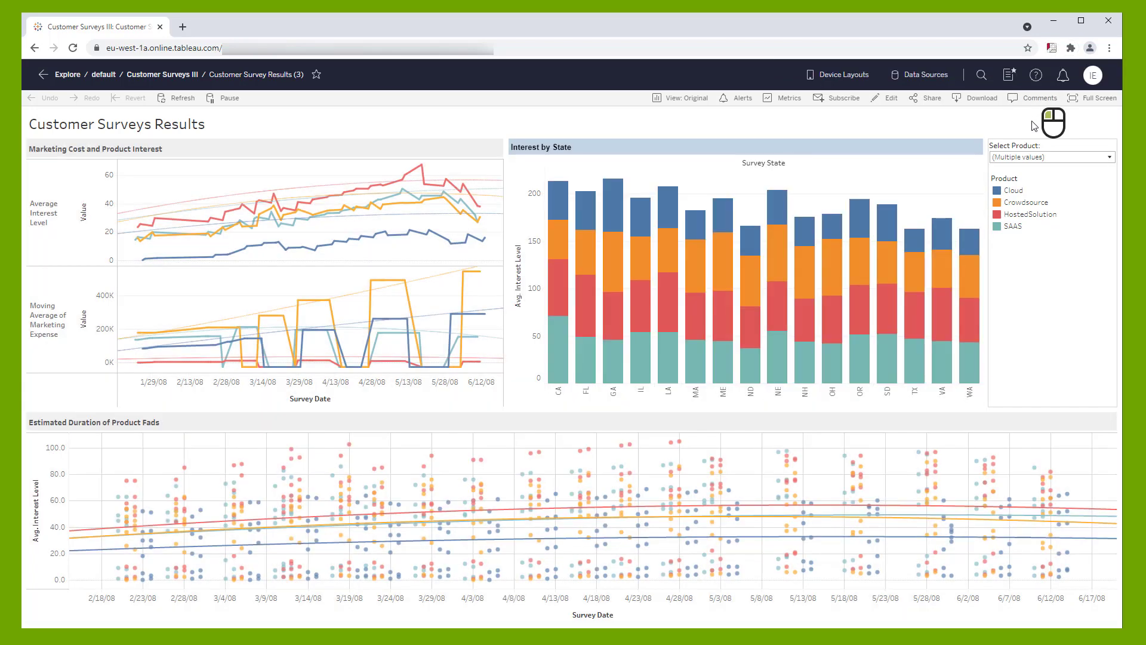
click(1052, 48)
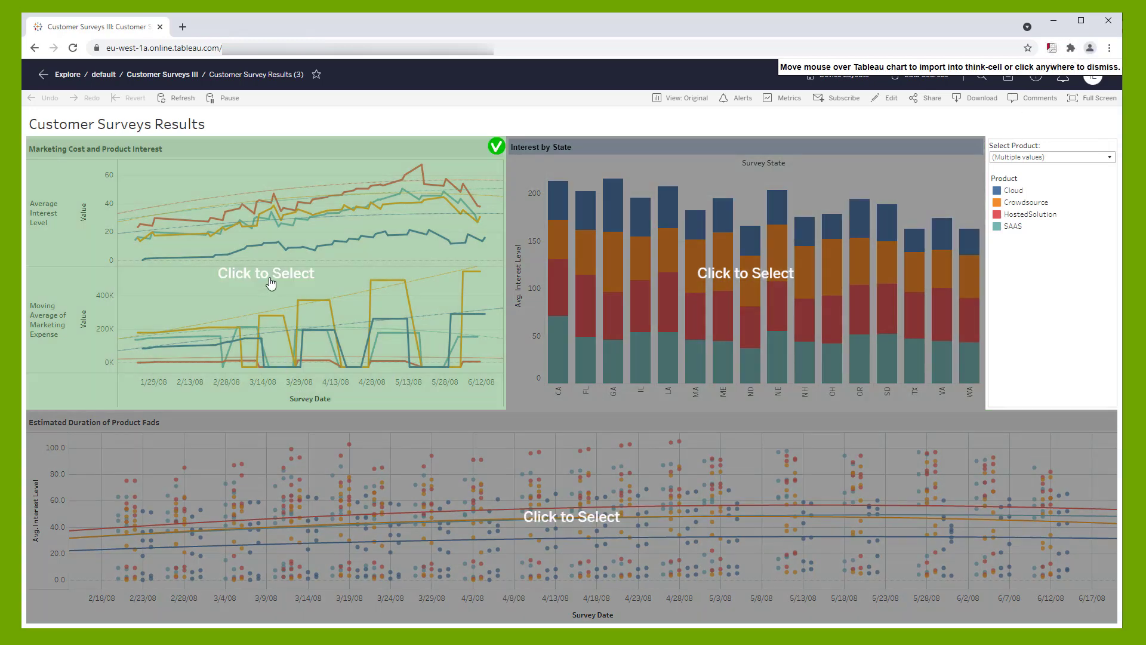
click(270, 283)
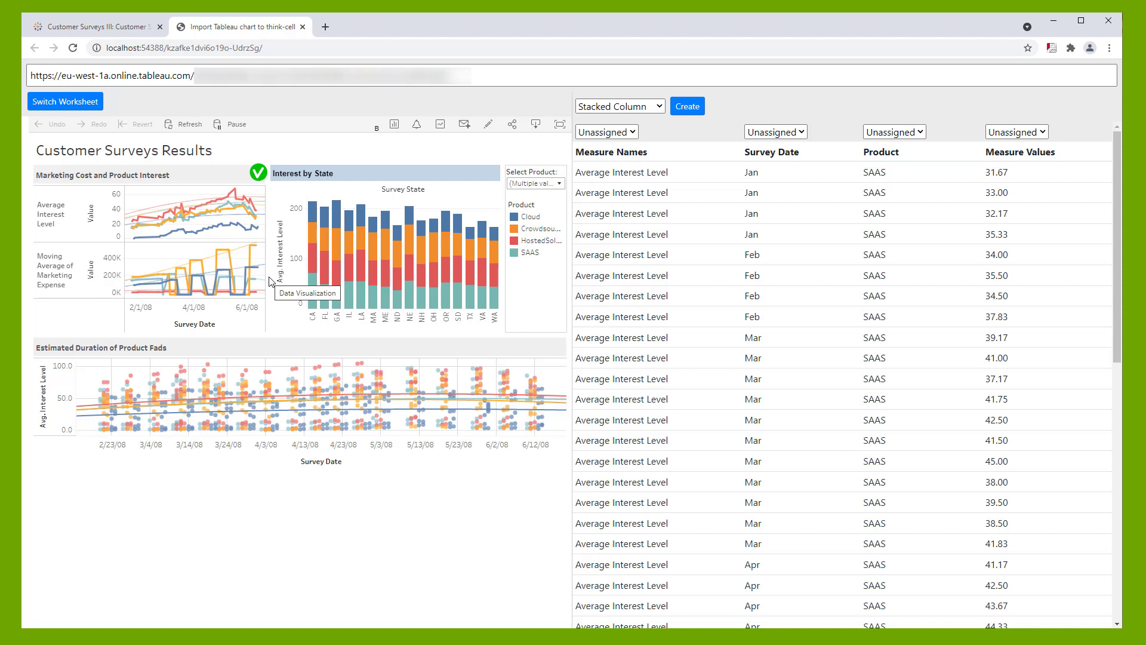
Step: Select marks in the Average Interest Level chart, then switch the import to the Interest by State worksheet
click(267, 194)
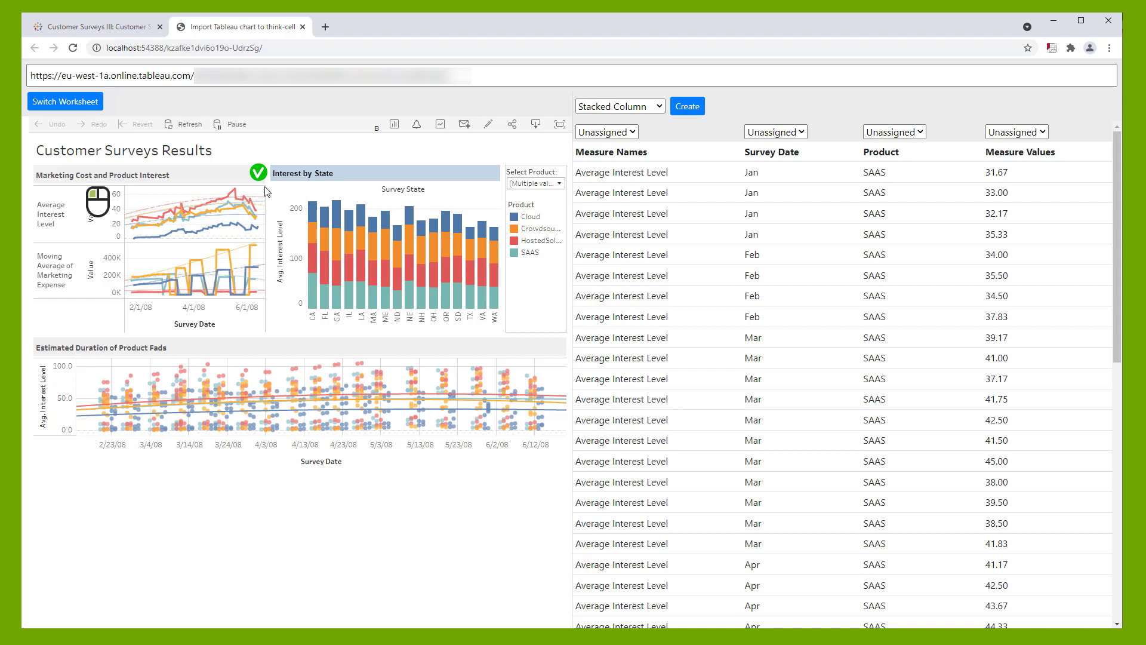
drag(259, 233, 127, 245)
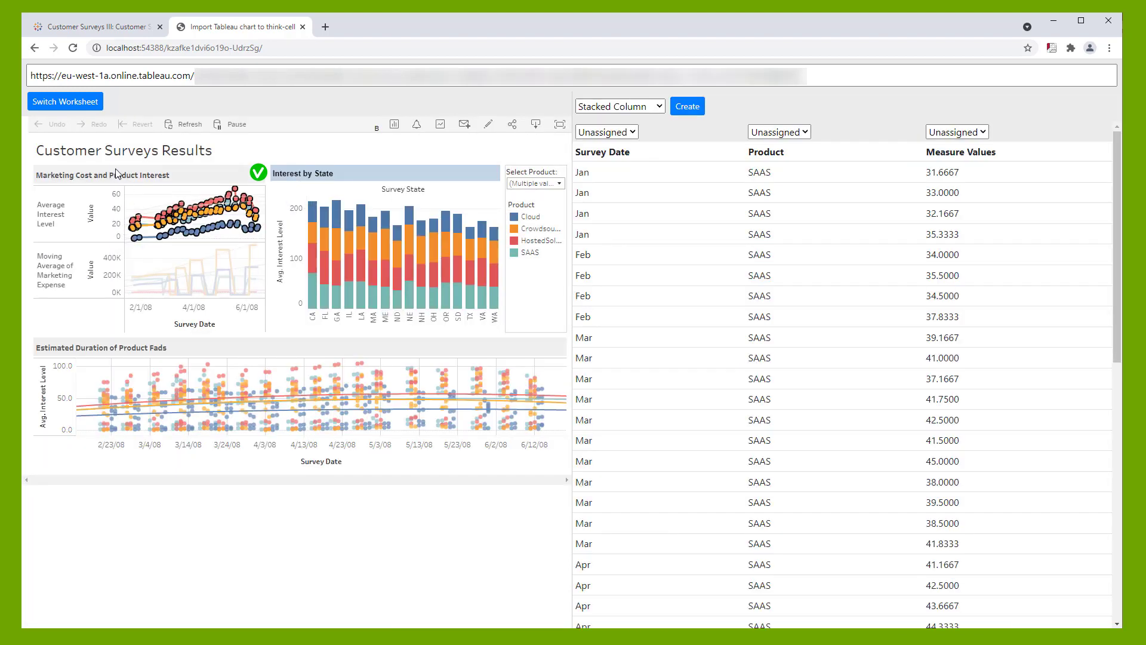
click(93, 108)
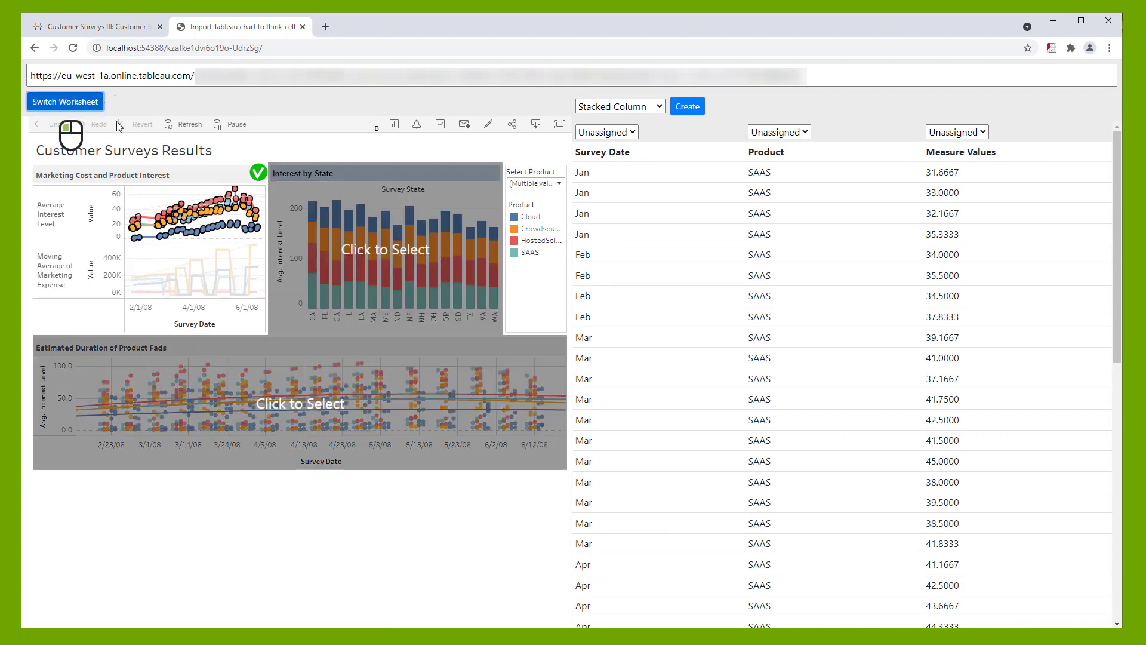
click(356, 255)
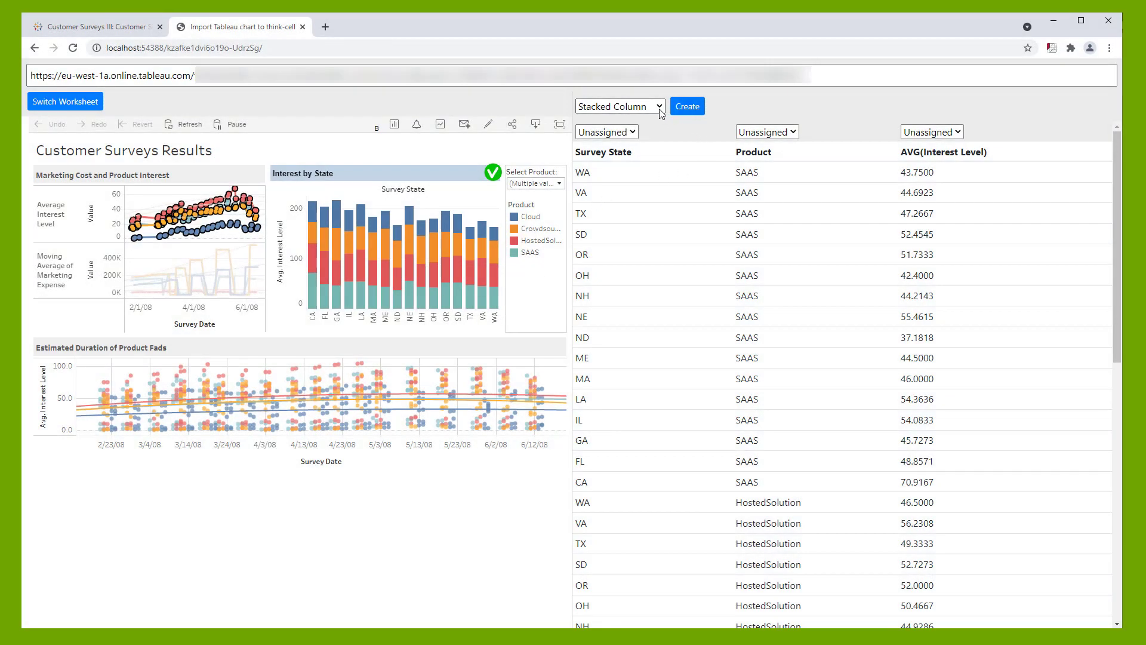
Step: Keep Stacked Column and map Survey State to Category, Product to Series, AVG(Interest Level) to Value
click(660, 108)
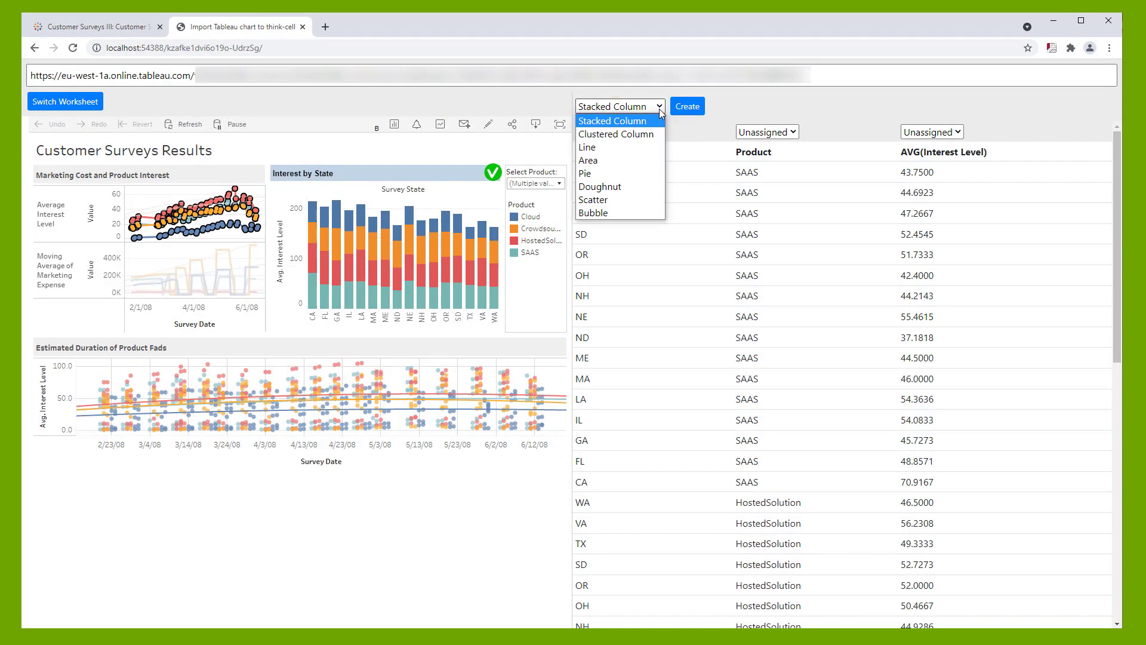
click(676, 137)
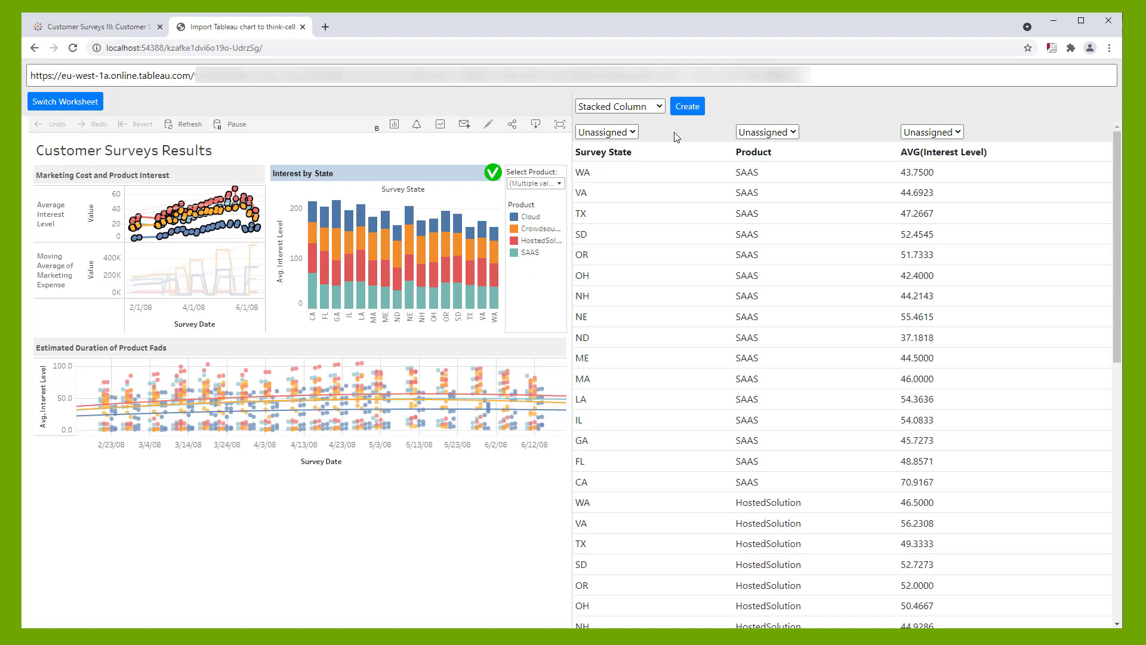
click(634, 132)
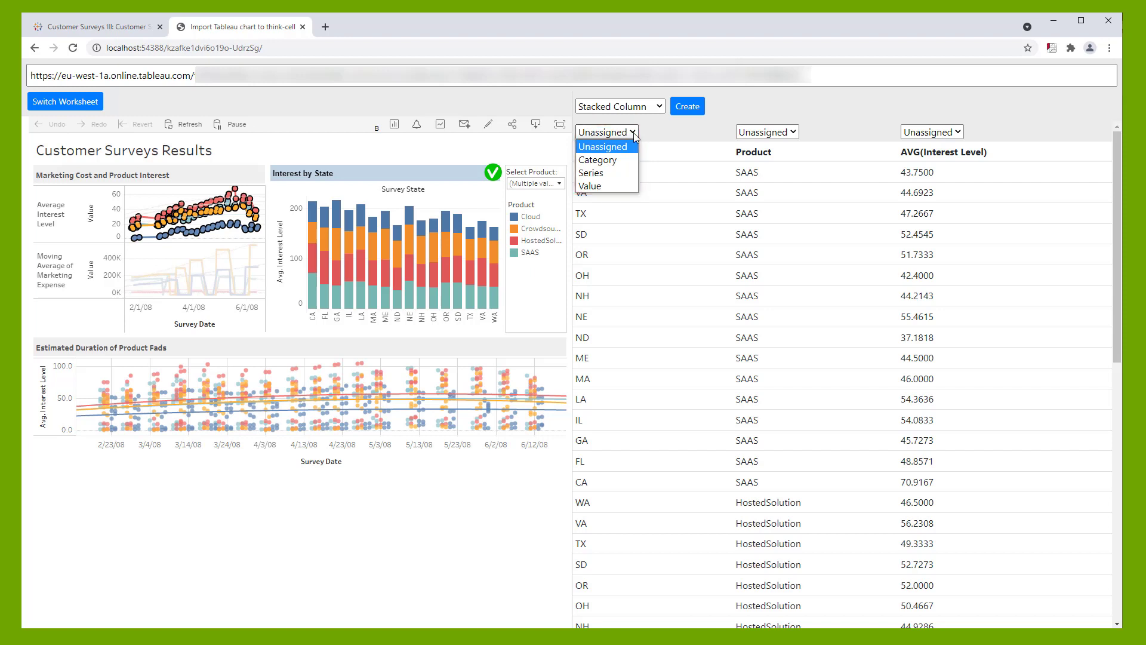
click(632, 159)
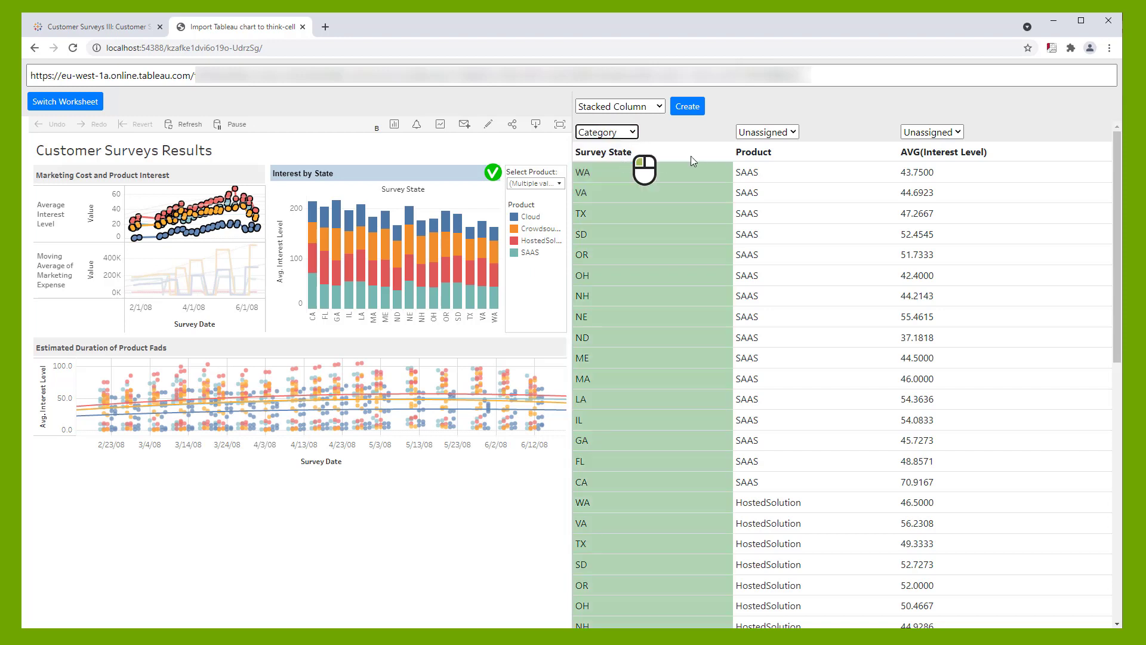
click(746, 136)
click(749, 171)
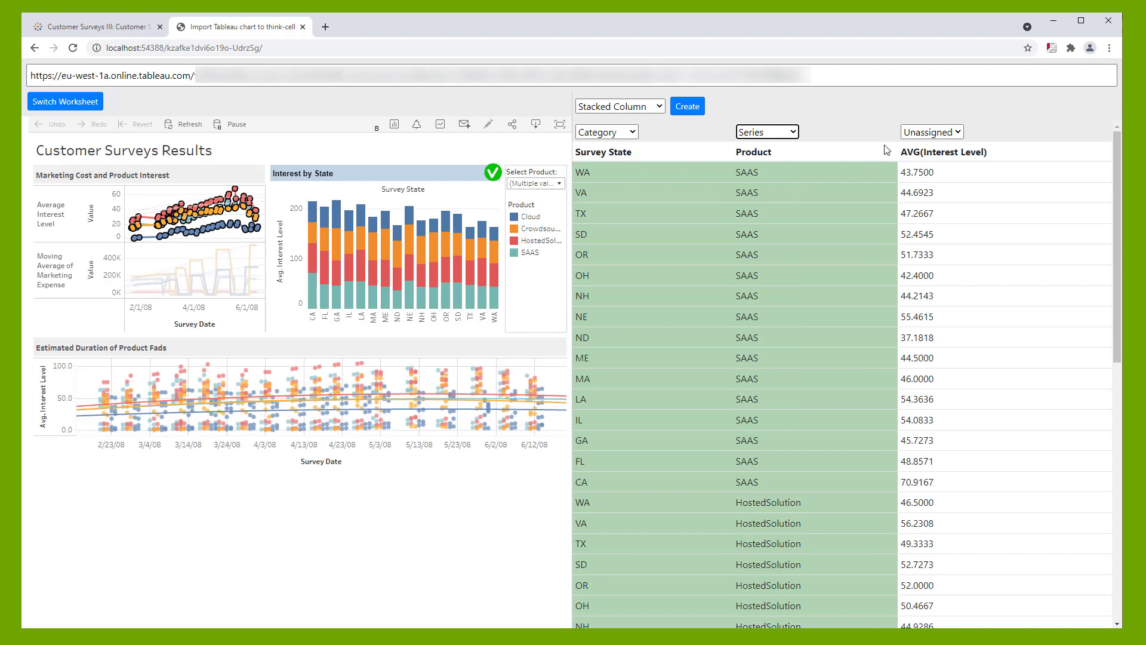
click(913, 132)
click(904, 188)
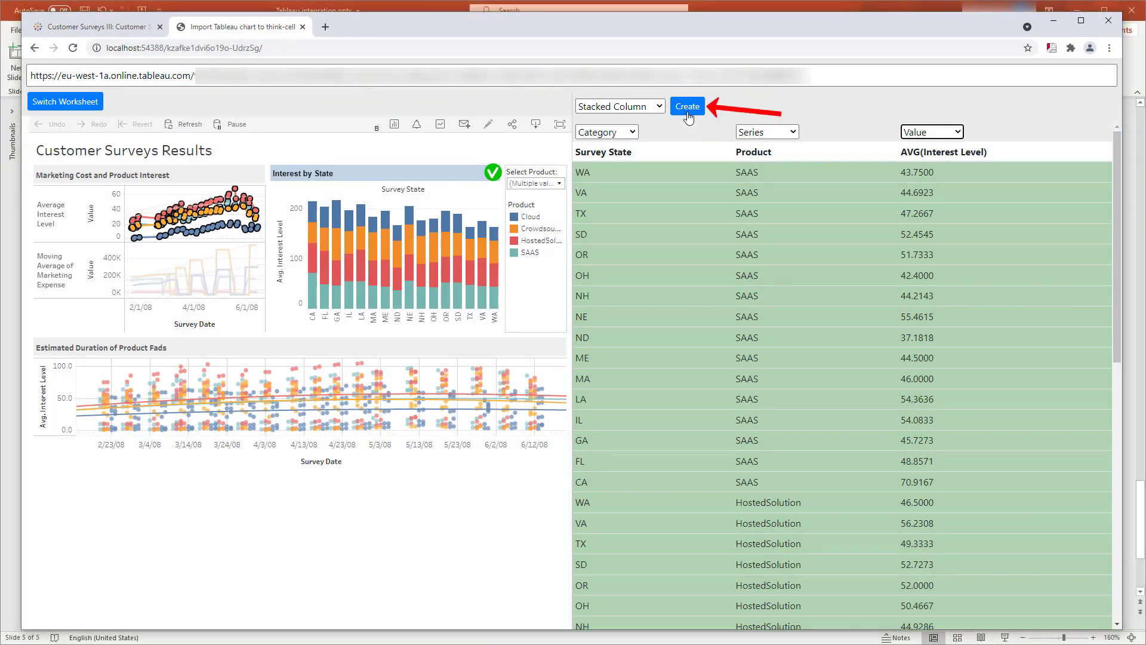
Step: Place the stacked column chart on the slide and add a legend positioned below it
click(688, 117)
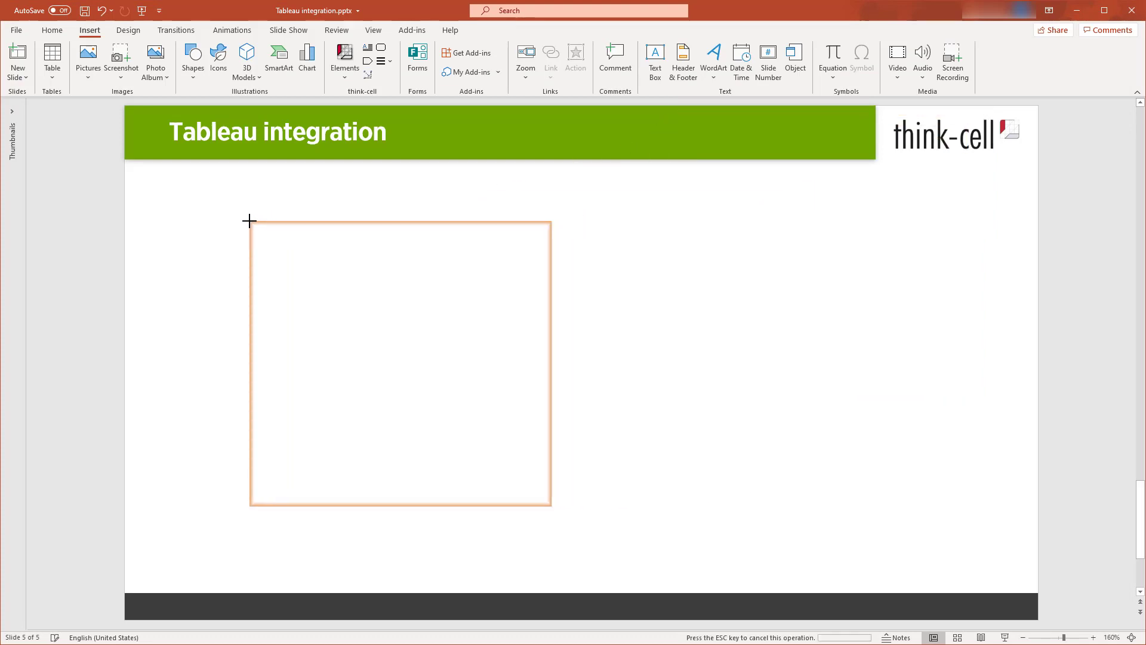
click(249, 221)
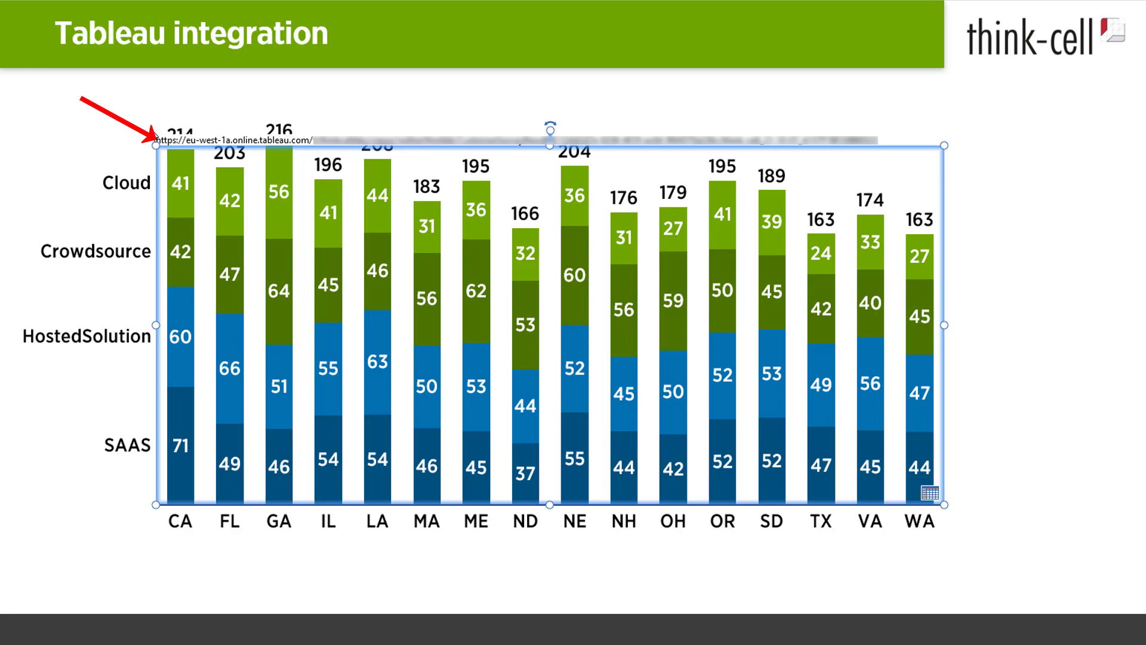
right_click(222, 230)
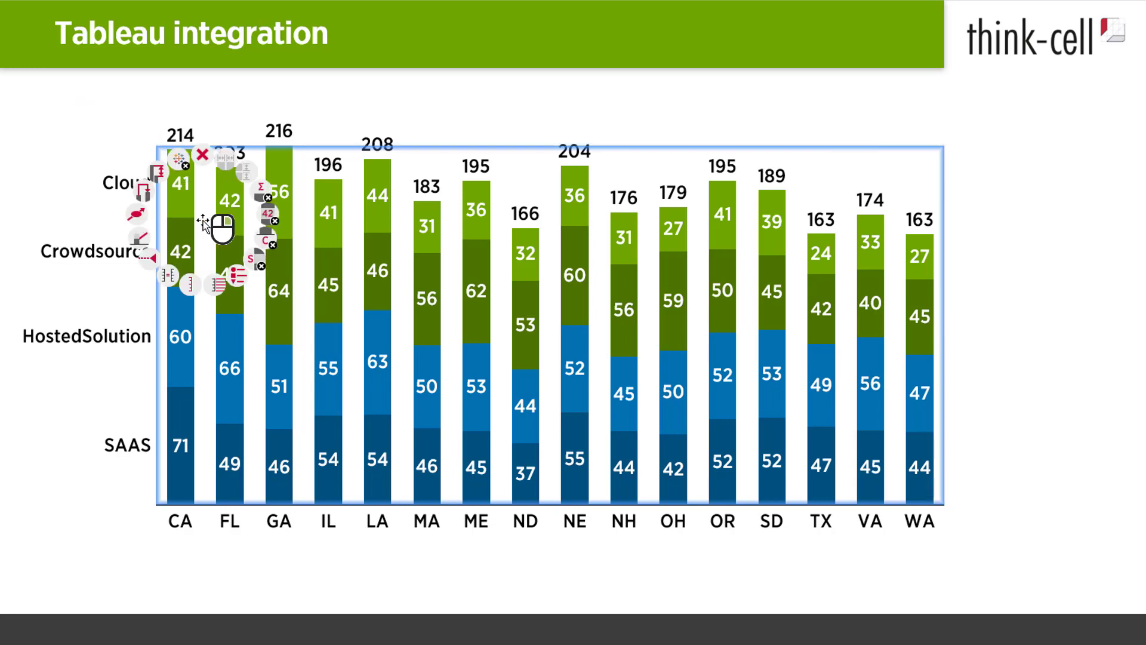
click(234, 283)
drag(1006, 289, 619, 588)
Step: Widen the chart across the slide and remove all segment labels from the columns
click(152, 356)
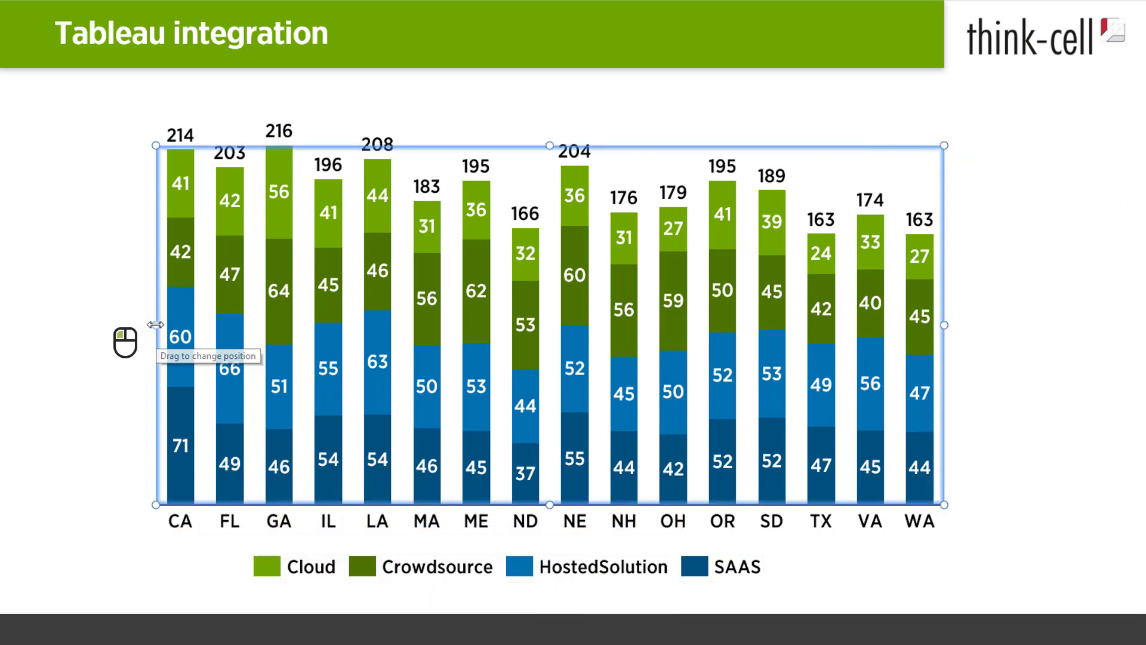
drag(154, 325, 61, 325)
drag(947, 325, 1062, 327)
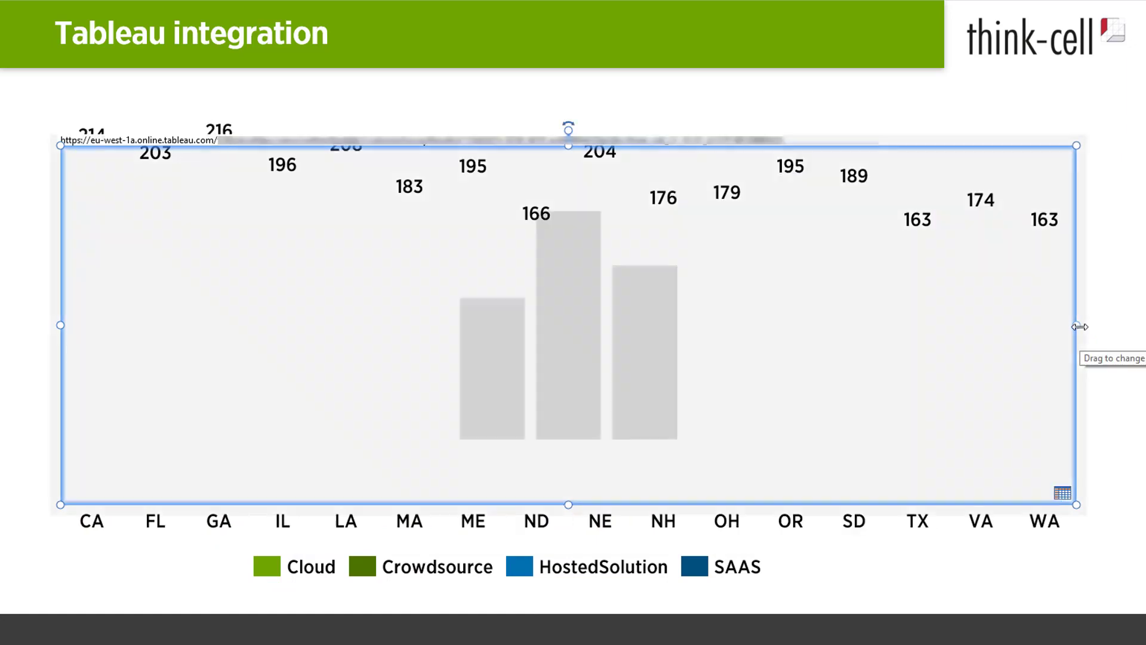
click(657, 574)
right_click(638, 382)
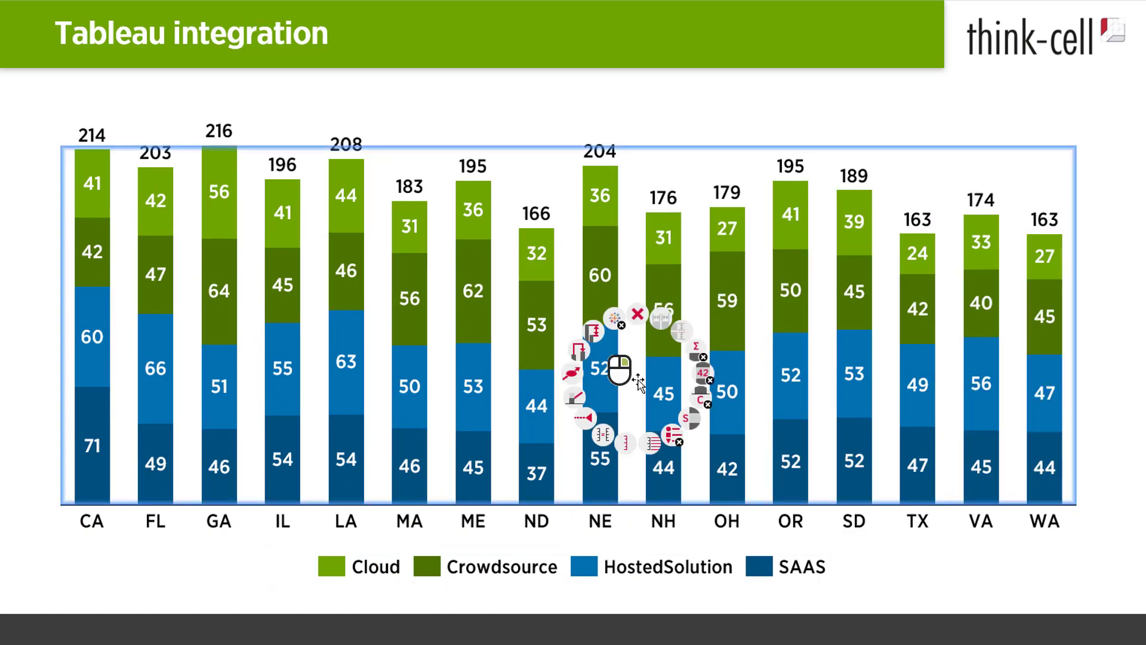
click(619, 371)
click(882, 575)
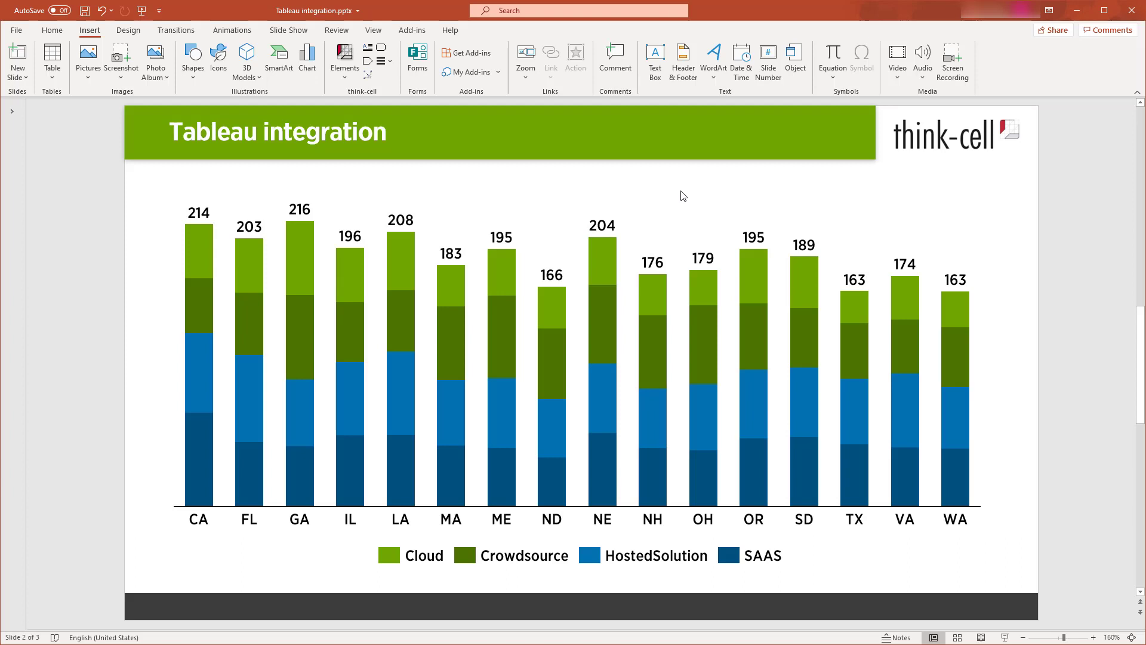
Step: Manually update the selected chart from Tableau so CA totals 230 and FL 196
click(670, 247)
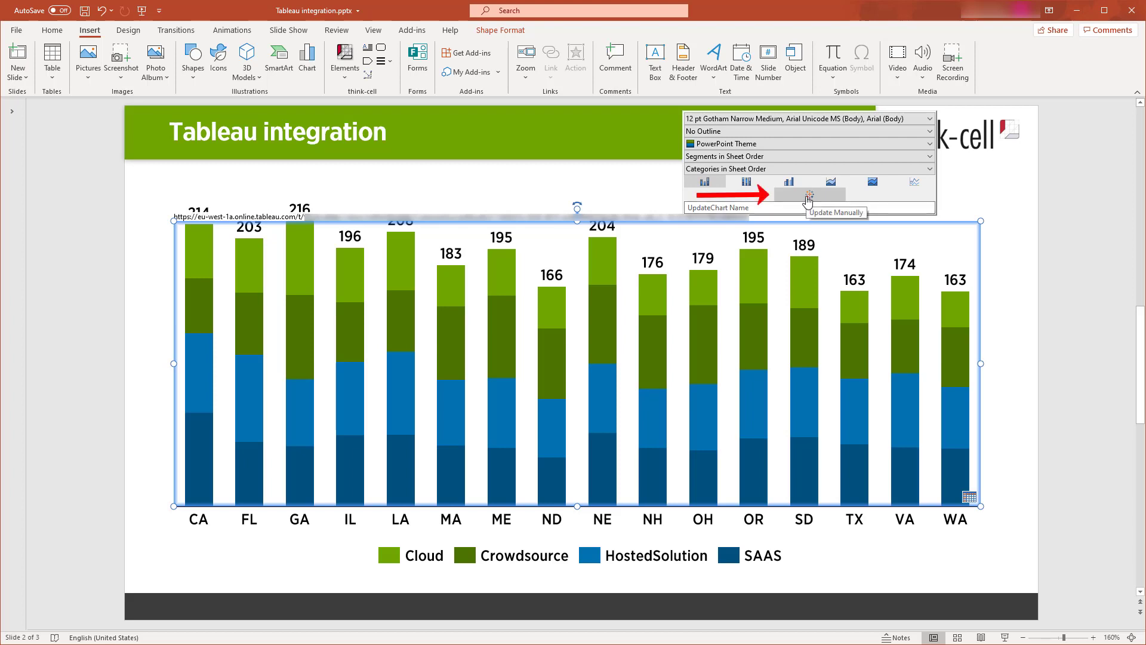
click(809, 195)
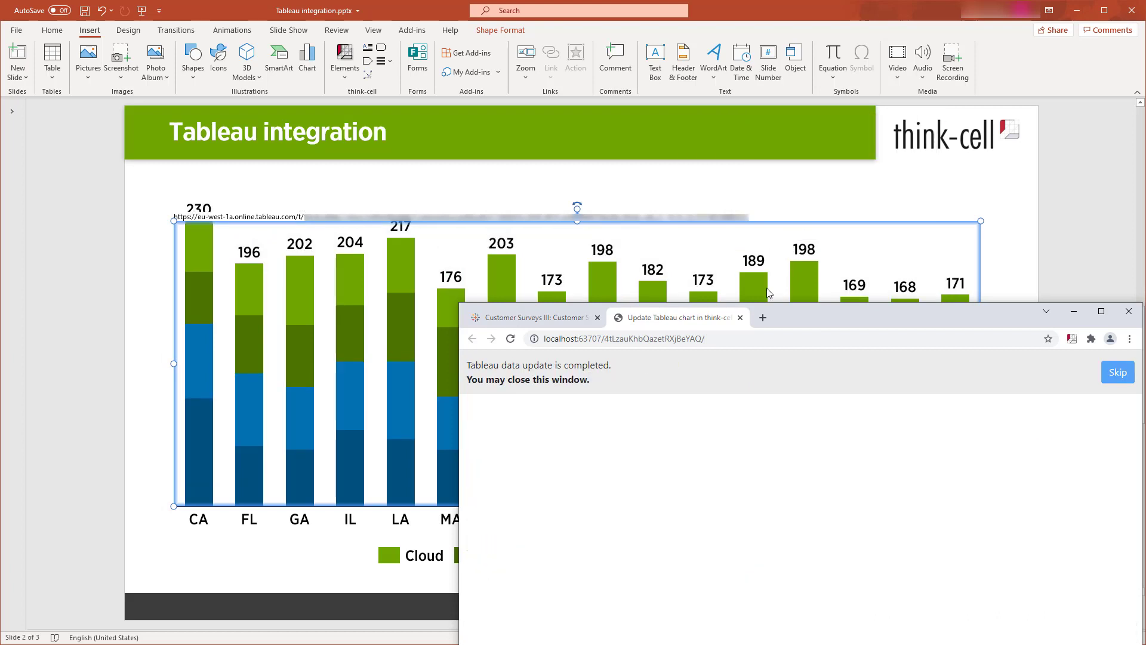
Step: Close the finished update page, rerun the update, and sign in to Tableau Online when prompted
click(740, 318)
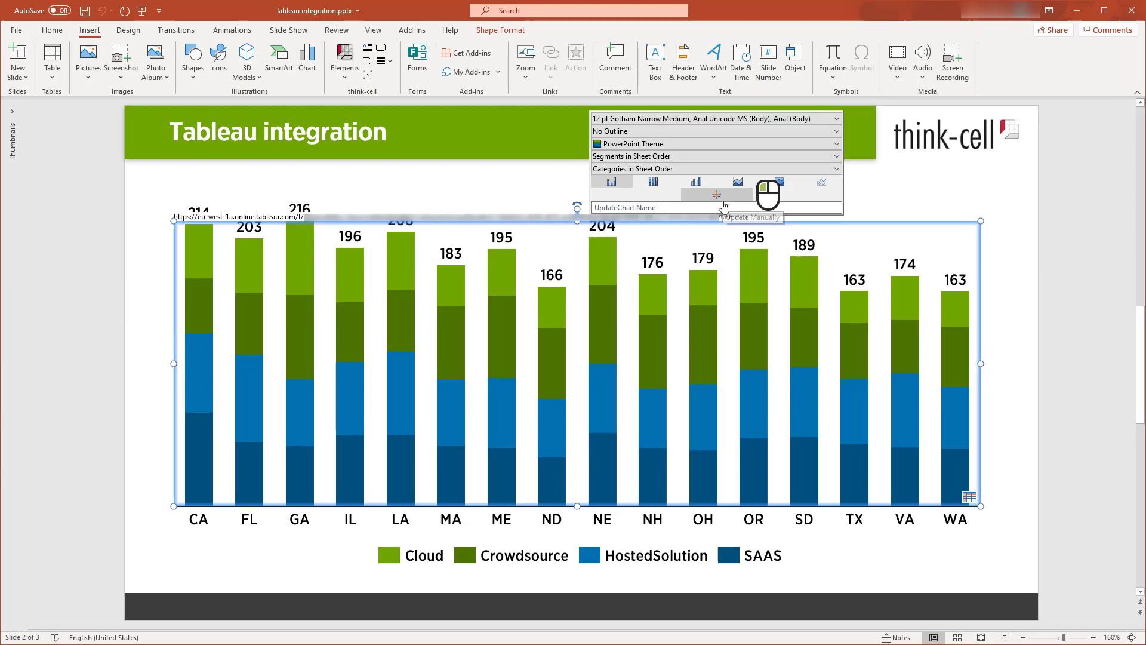
click(735, 189)
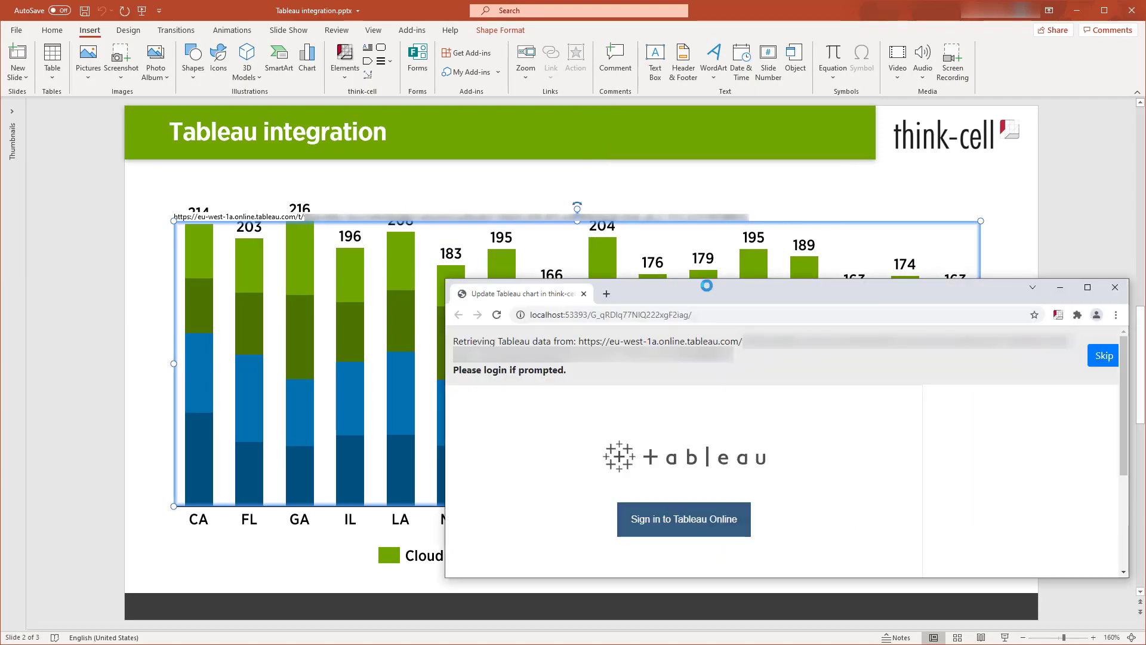
click(715, 518)
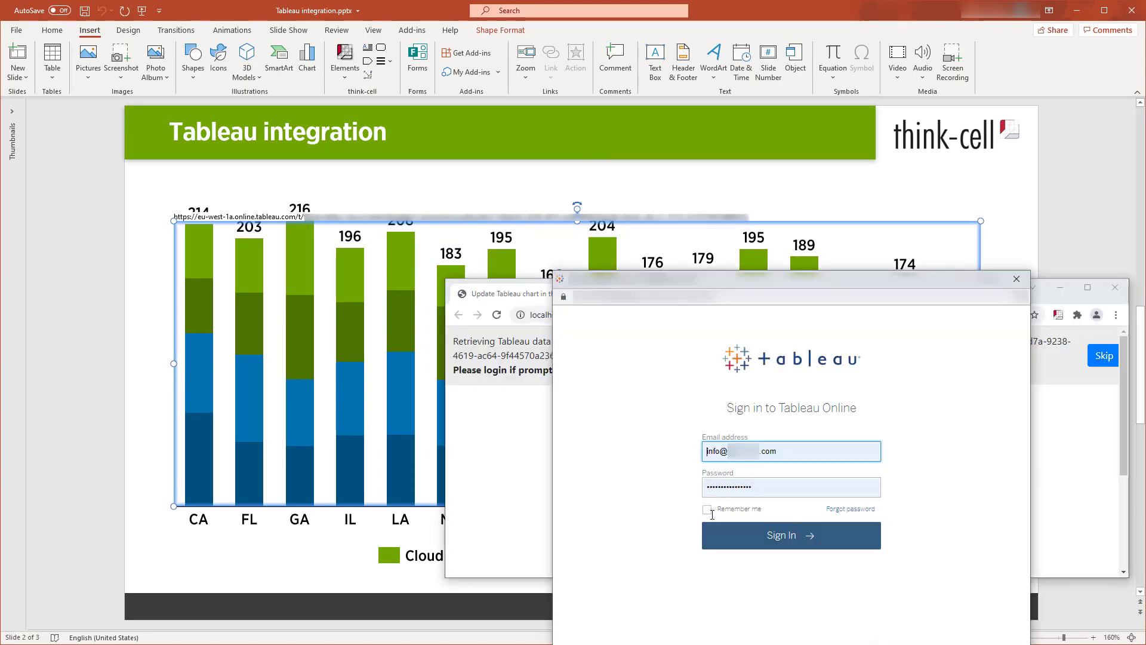
click(721, 537)
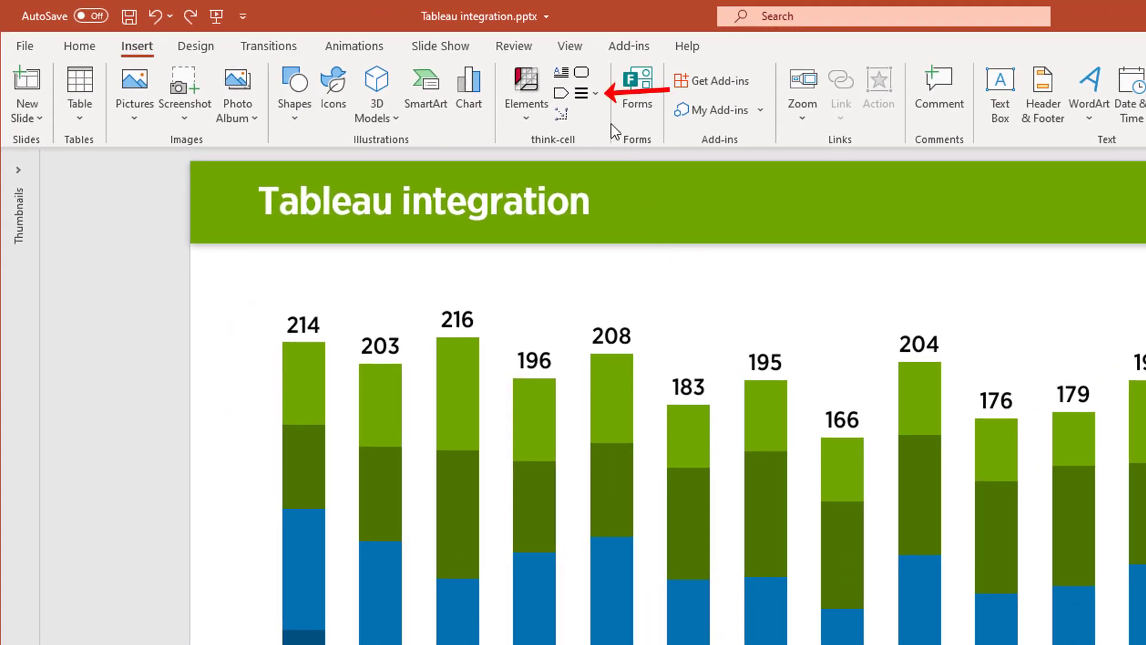
Step: Update the chart's Tableau link from Data Links so CA reads 230, FL 196, GA 202
click(591, 94)
click(676, 118)
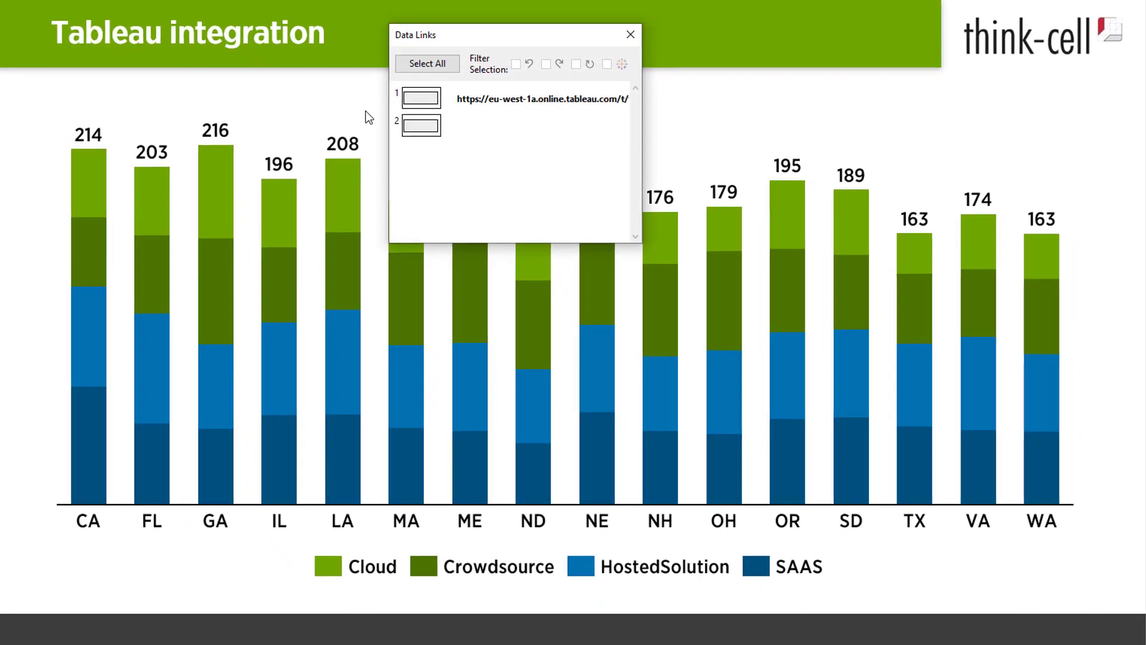
click(470, 103)
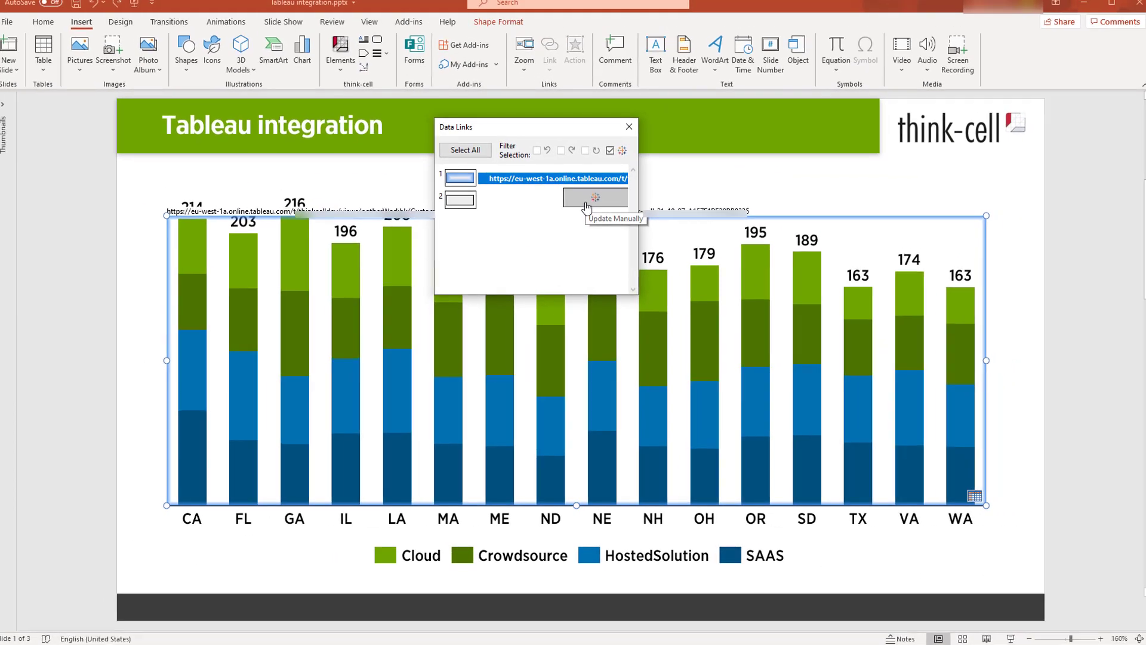
click(587, 206)
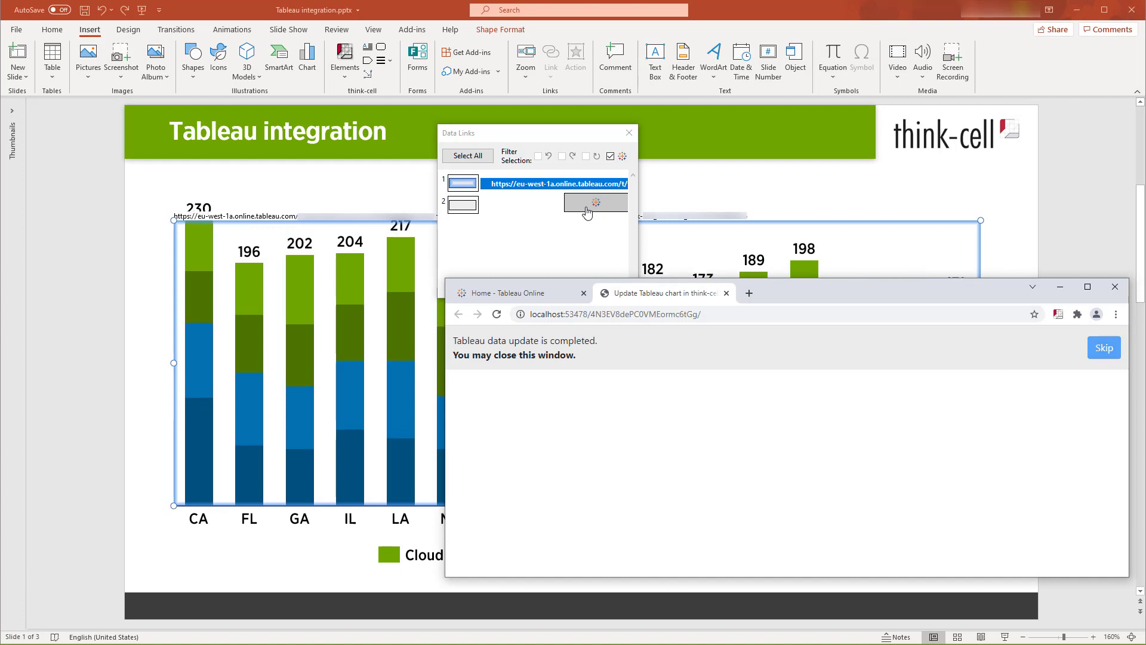
click(677, 188)
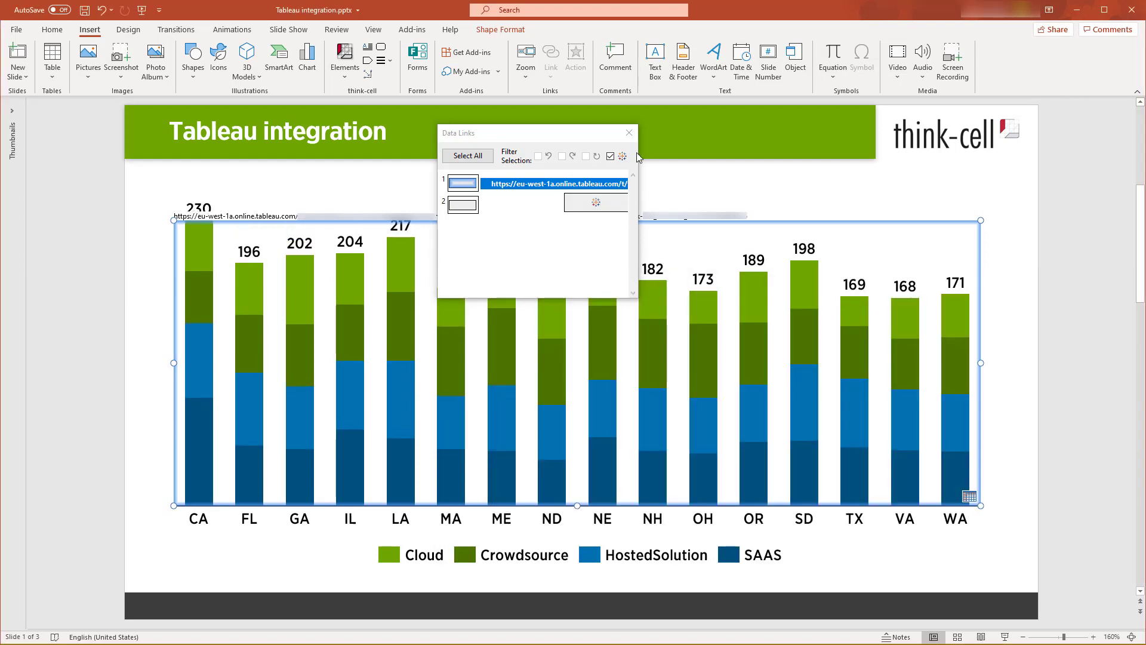
click(631, 139)
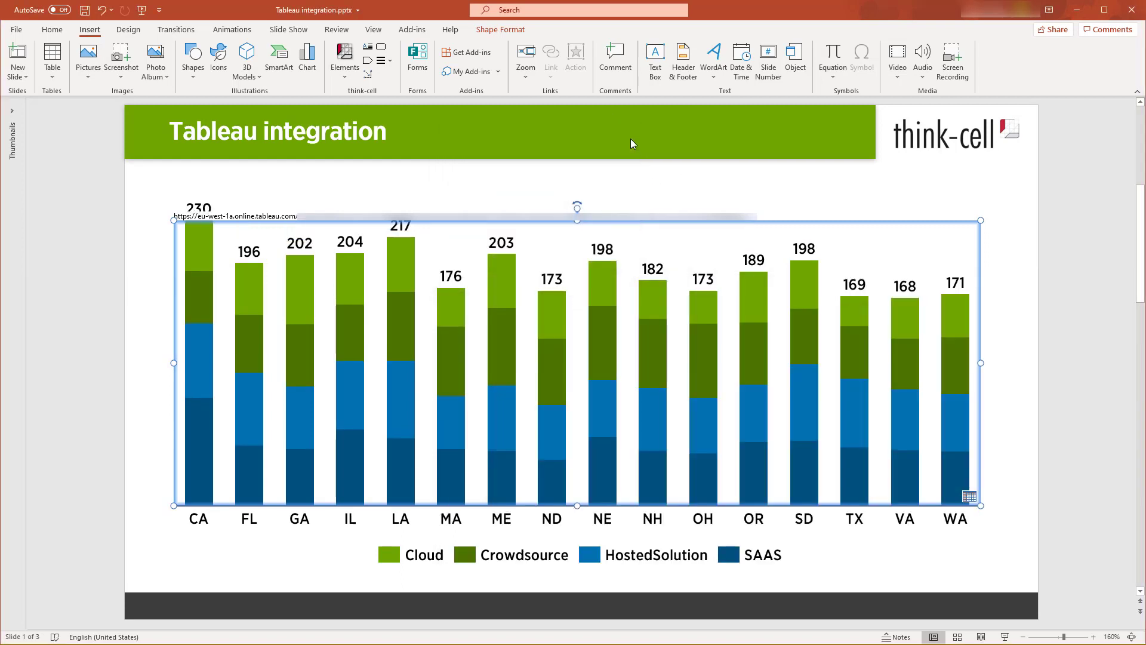
Step: Break the stacked column chart's Tableau link, then open its datasheet with CA still at 230
click(634, 190)
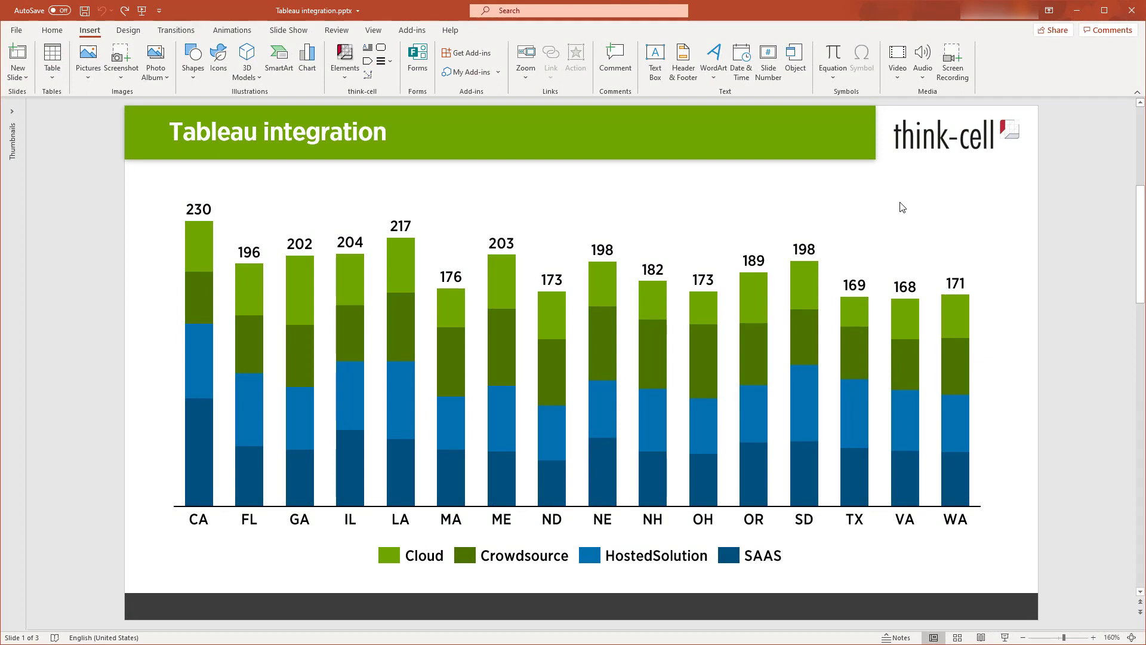
right_click(874, 251)
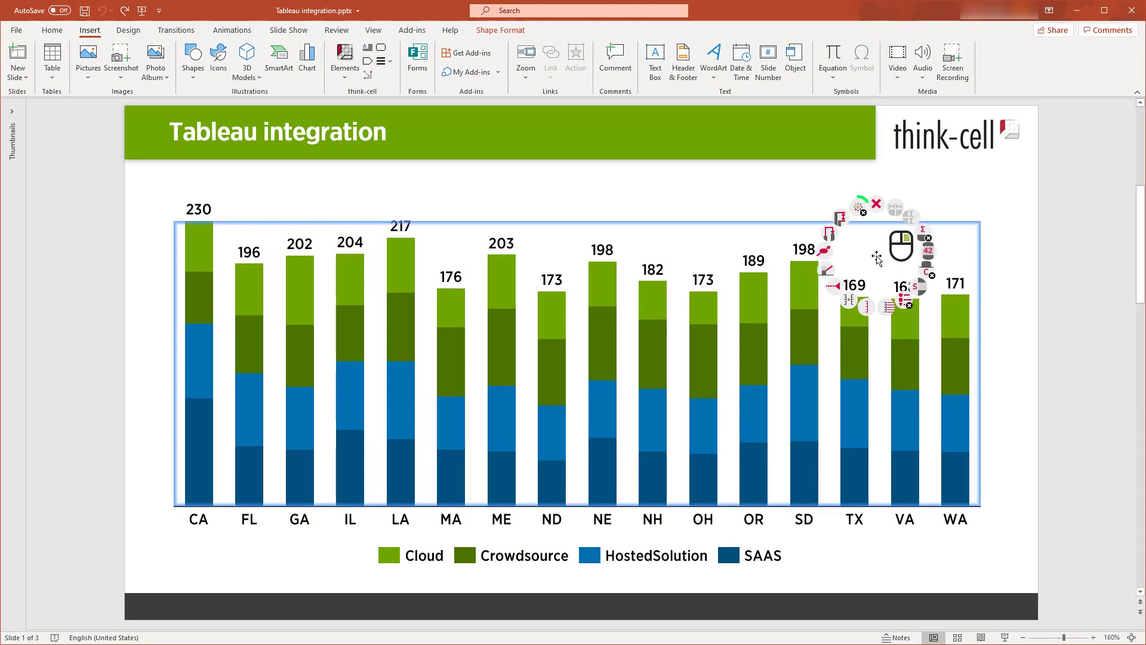
click(858, 208)
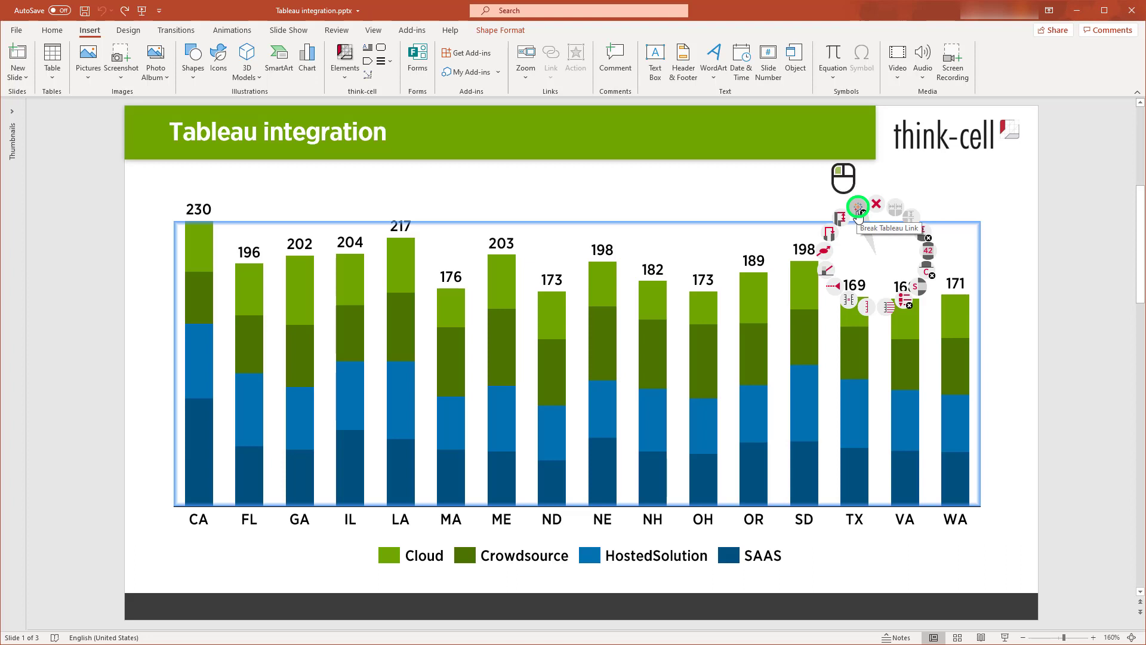
double_click(858, 255)
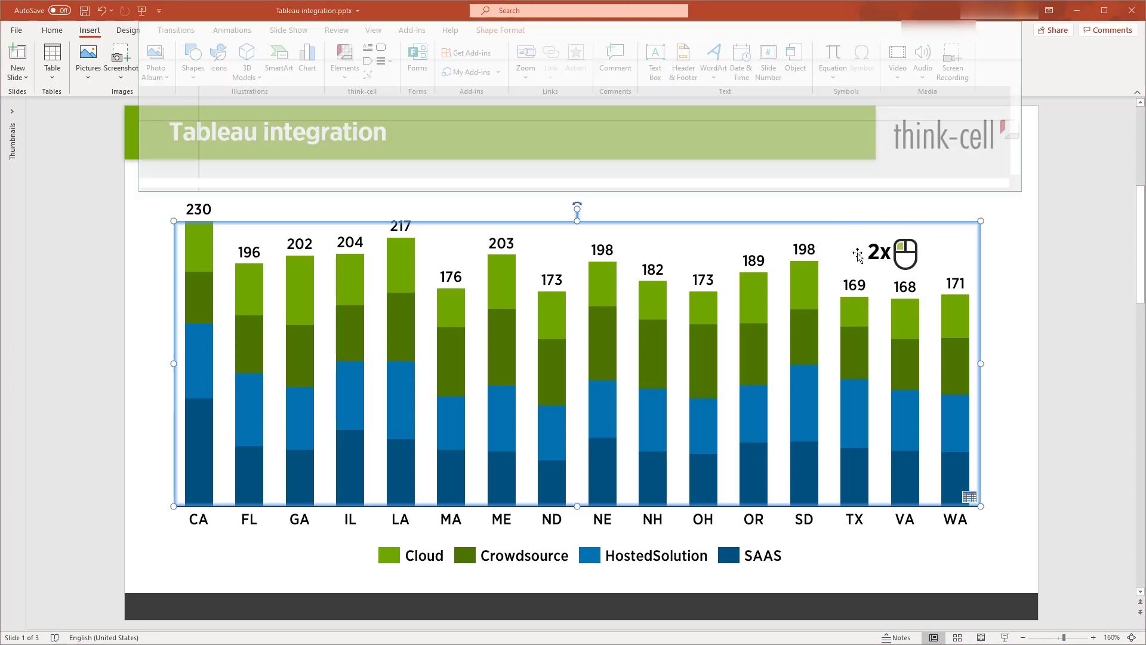